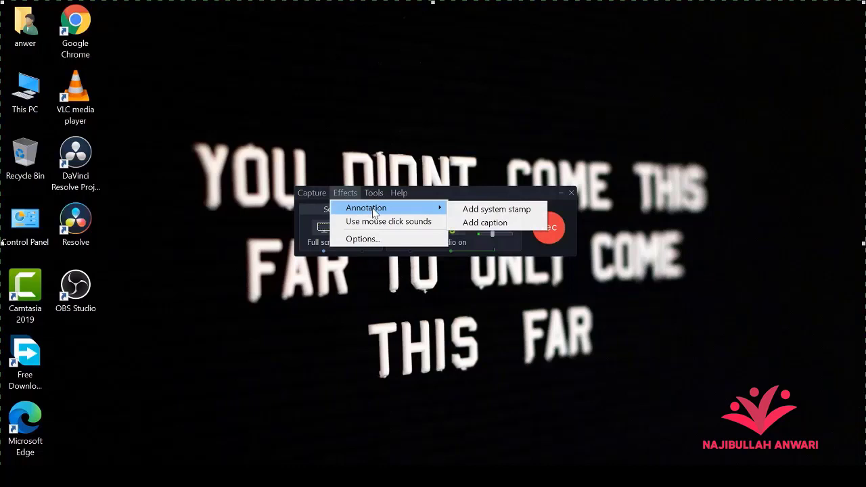
# Turn on the caption annotation for recordings and turn it back off.
pyautogui.click(483, 228)
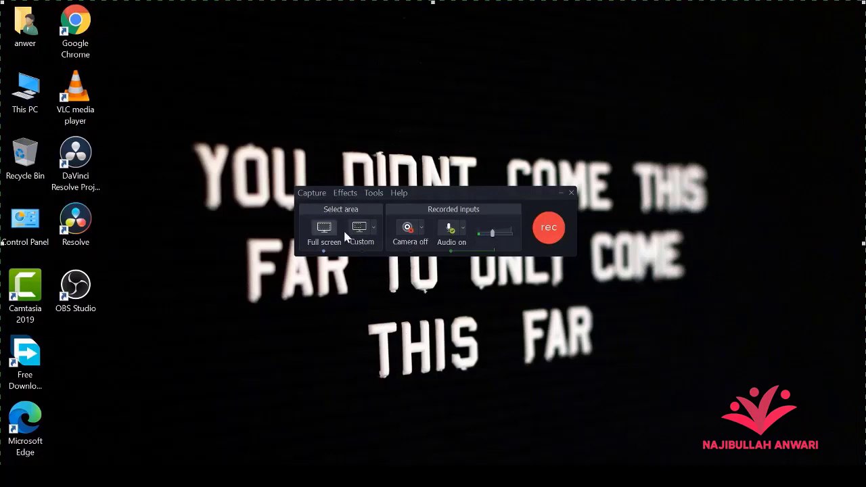
pyautogui.click(345, 193)
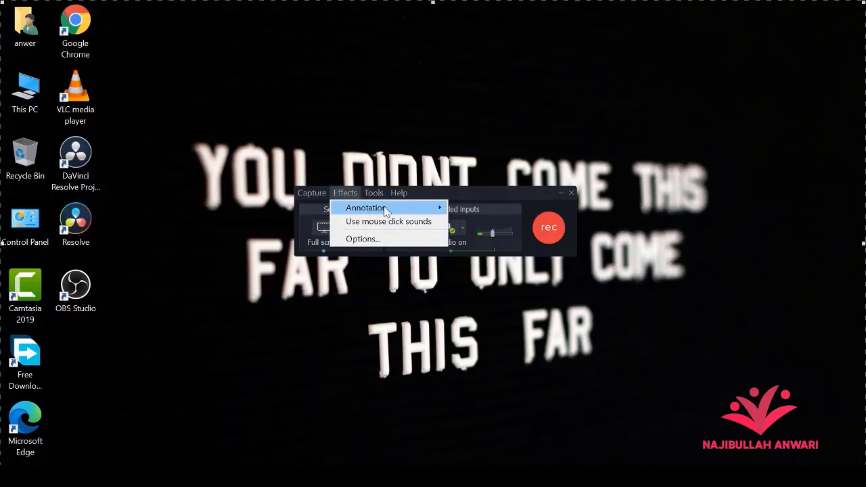
pyautogui.moveTo(440, 209)
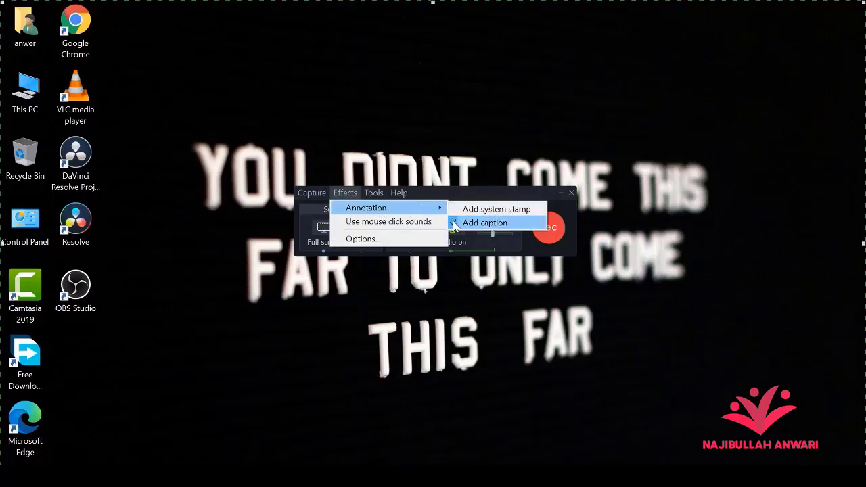
pyautogui.click(453, 223)
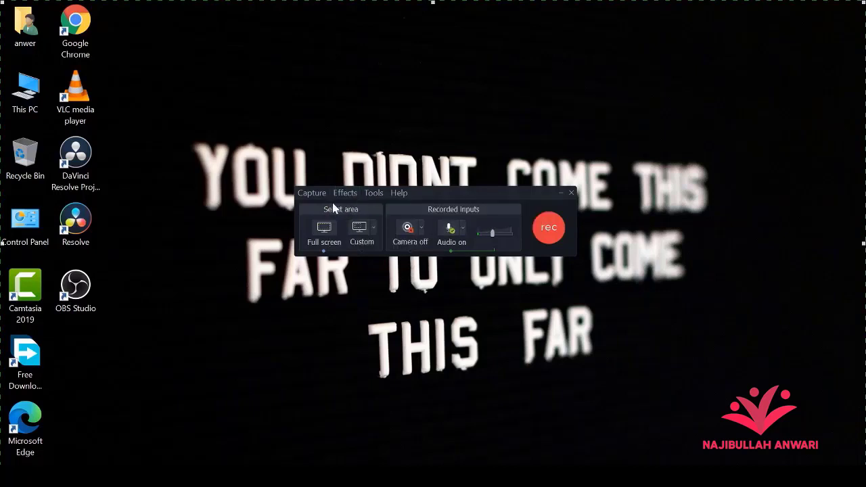
# Enable mouse click sounds for recordings and disable them again.
pyautogui.click(345, 194)
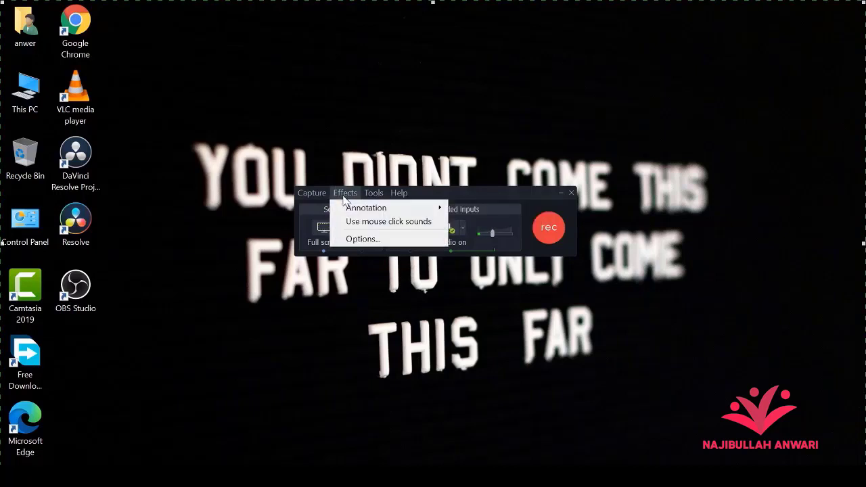
pyautogui.click(382, 223)
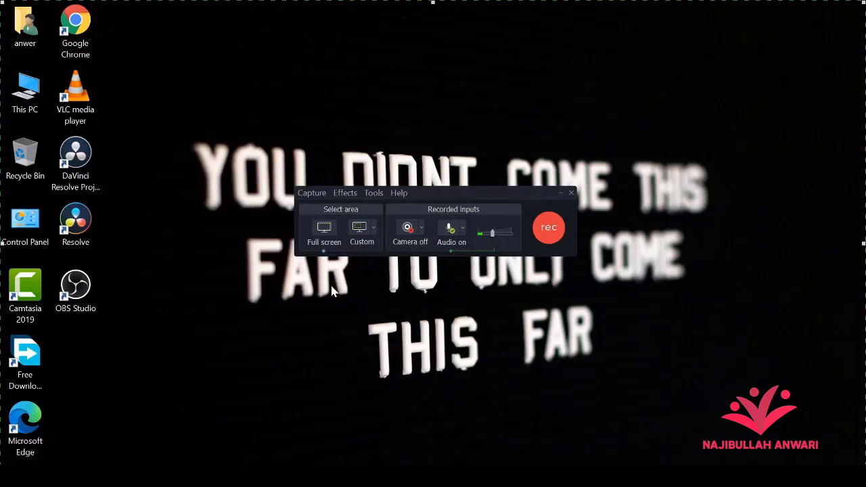
pyautogui.click(343, 193)
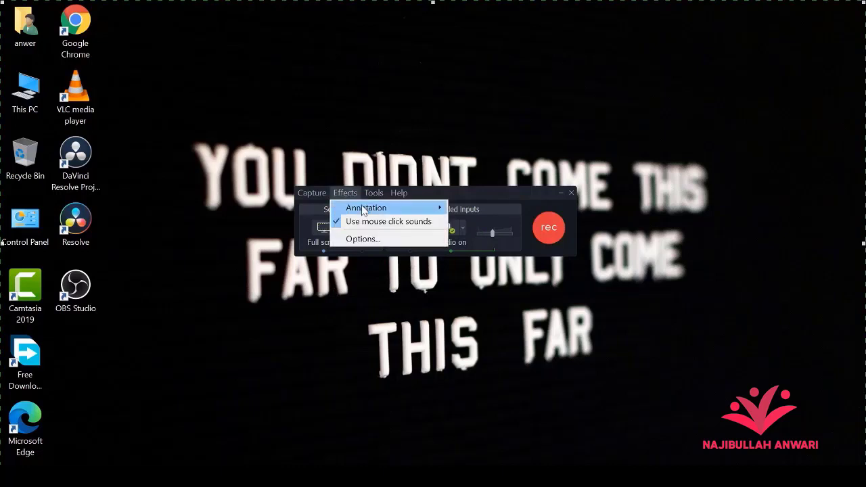
pyautogui.click(379, 224)
# Open the effects options and preview the system stamp with elapsed time, leaving elapsed time disabled.
pyautogui.click(344, 194)
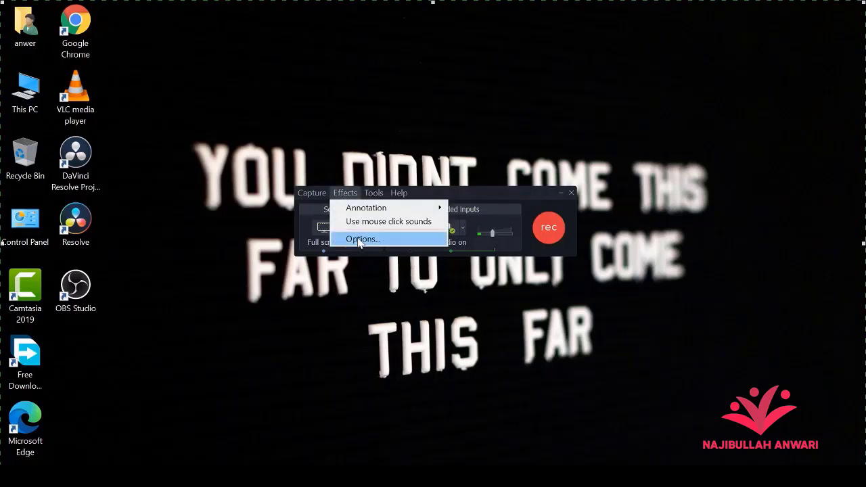
pyautogui.click(359, 240)
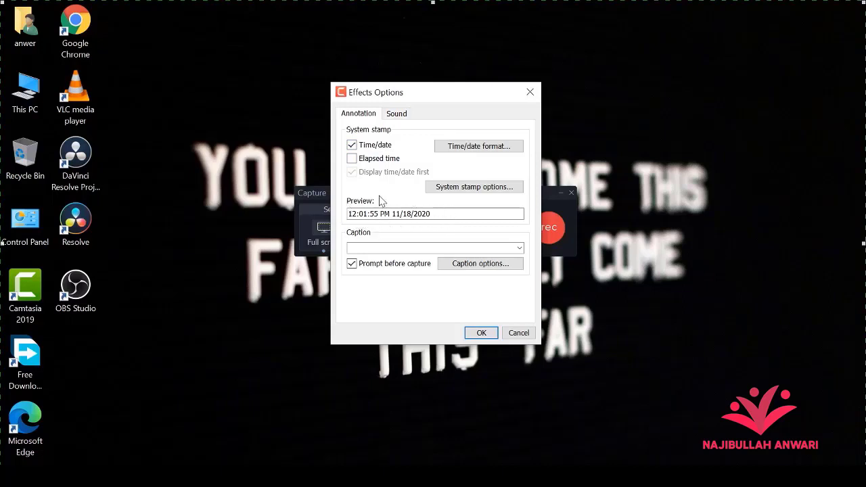
pyautogui.click(352, 159)
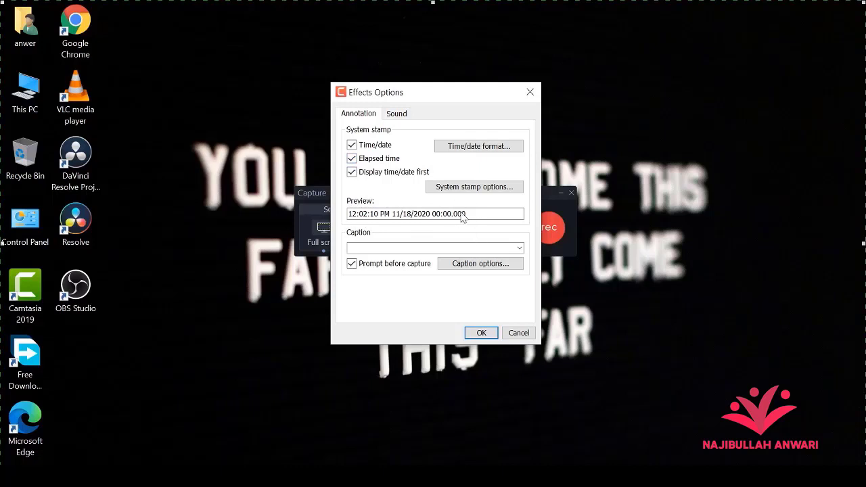
pyautogui.click(352, 158)
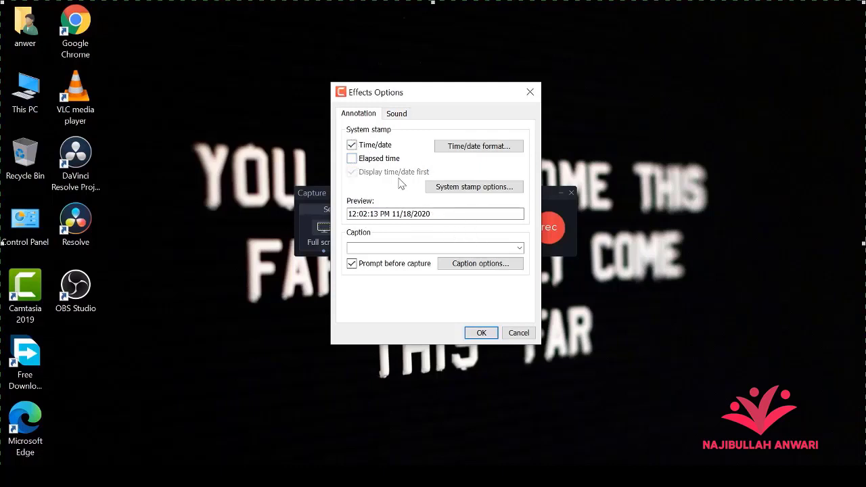
# Examine the mouse click sound effect settings and the caption text choices in the effects options.
pyautogui.click(396, 115)
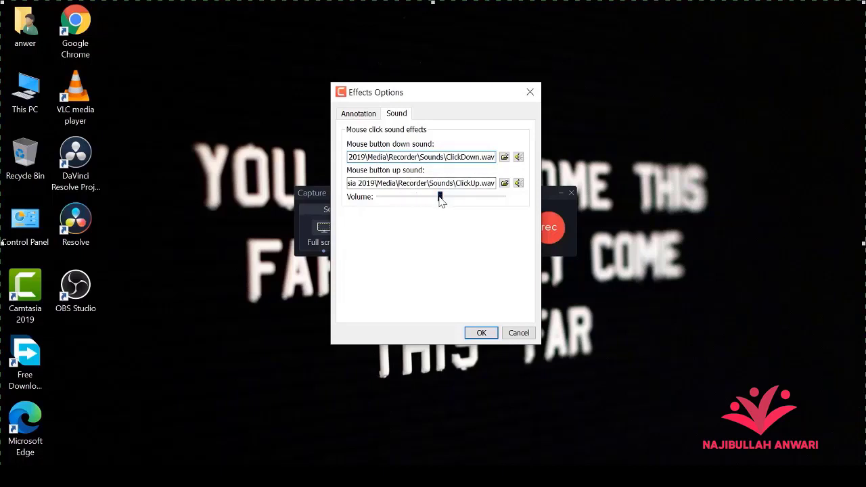
pyautogui.click(359, 113)
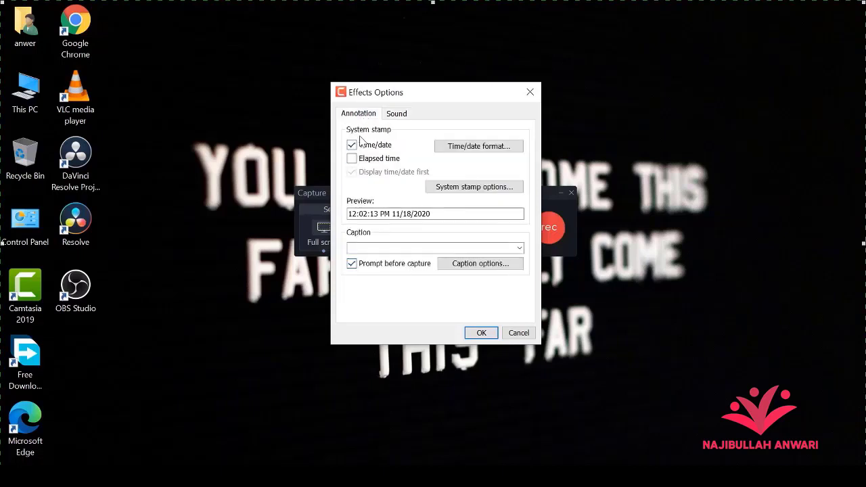
pyautogui.click(518, 249)
pyautogui.click(519, 249)
# In the caption options, try the centre and top-right positions and set the caption position to bottom centre.
pyautogui.click(476, 266)
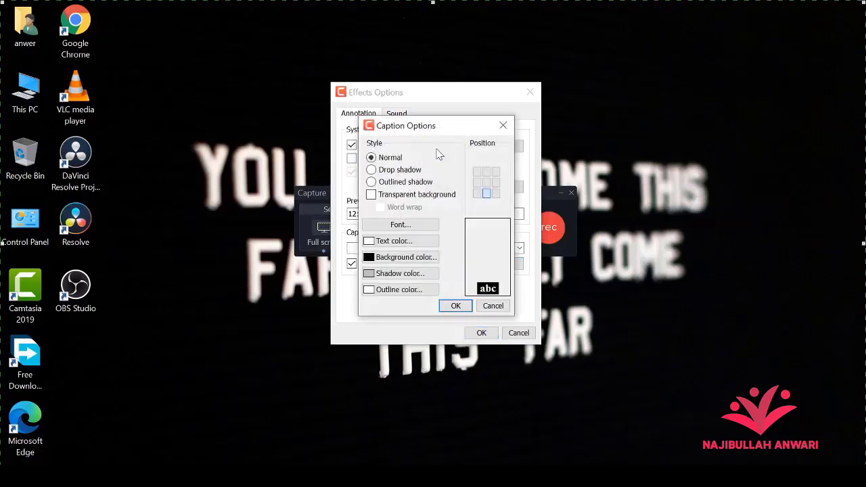
pyautogui.moveTo(442, 130); pyautogui.dragTo(435, 111)
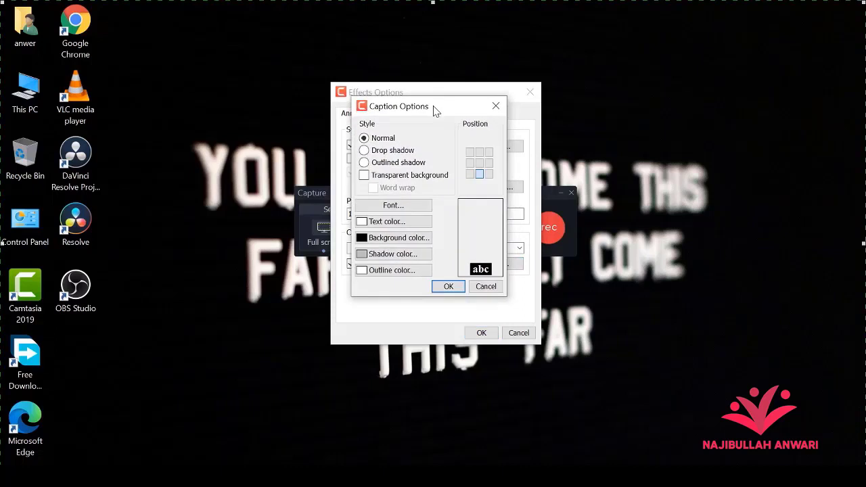
pyautogui.click(480, 163)
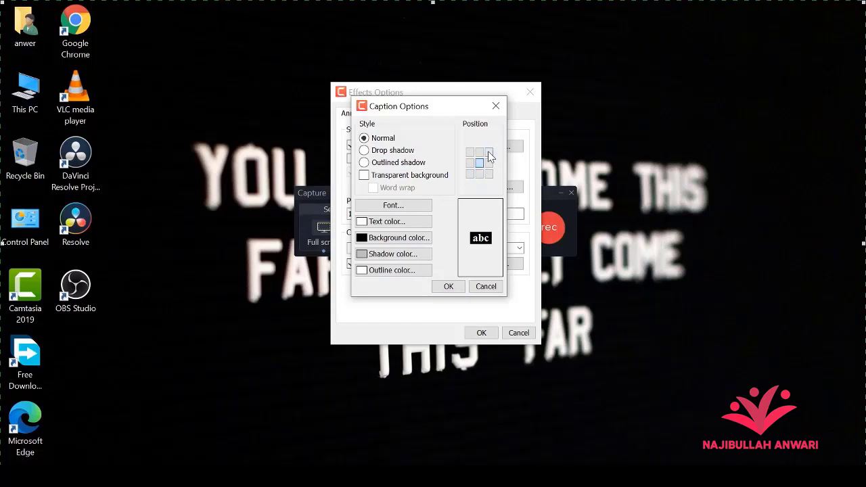
pyautogui.click(489, 153)
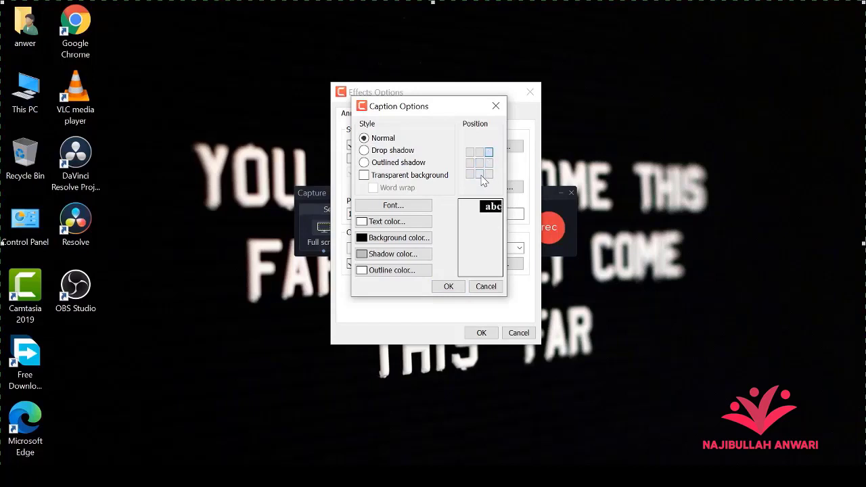
pyautogui.click(481, 175)
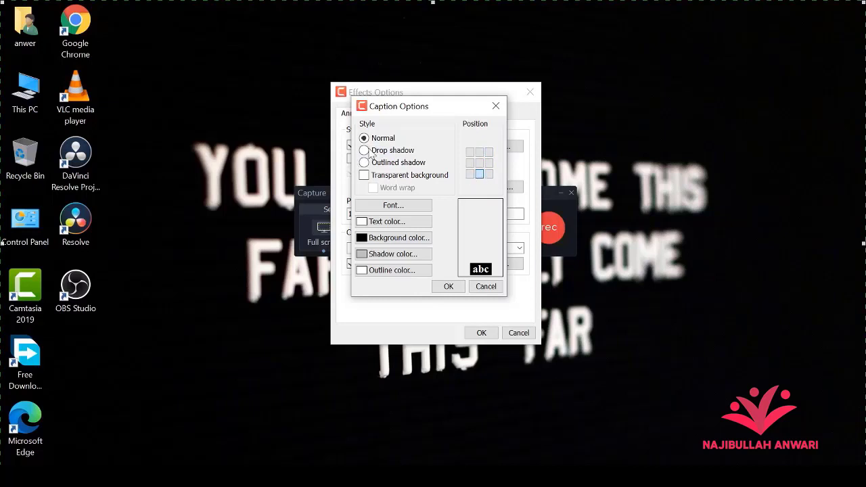
# Try the drop shadow, outlined shadow and transparent background caption styles, and restore the Normal style with an opaque background.
pyautogui.click(366, 151)
pyautogui.click(364, 163)
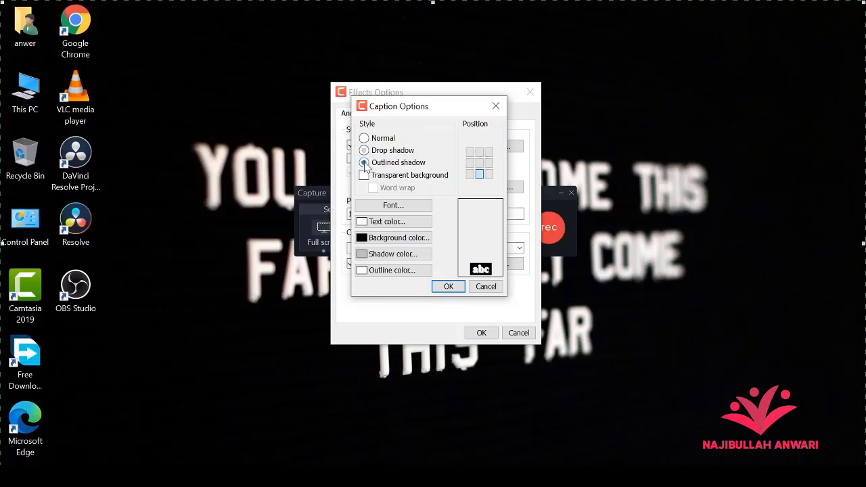
pyautogui.click(364, 176)
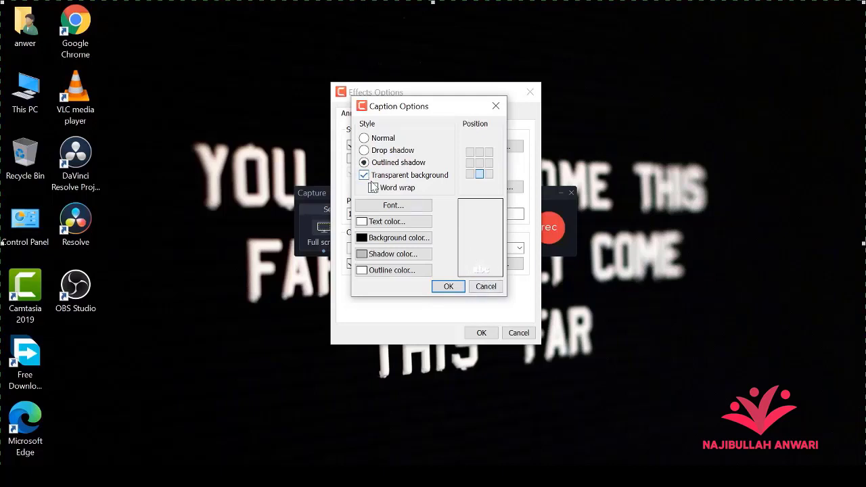
pyautogui.click(364, 139)
pyautogui.click(365, 176)
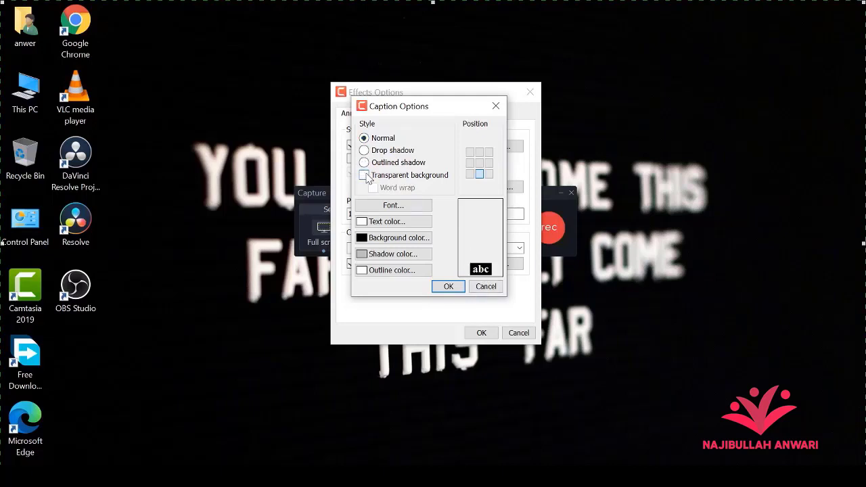
# Try the Bold font style in the caption font settings and discard the font selection.
pyautogui.click(407, 205)
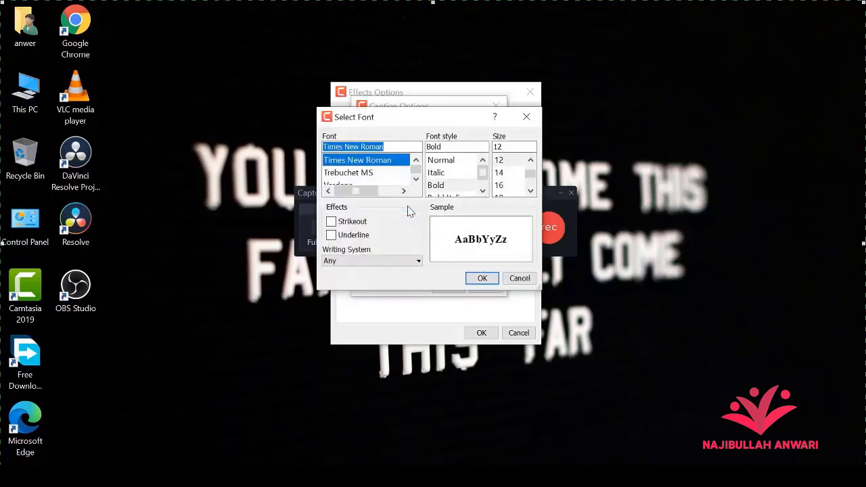
pyautogui.click(436, 189)
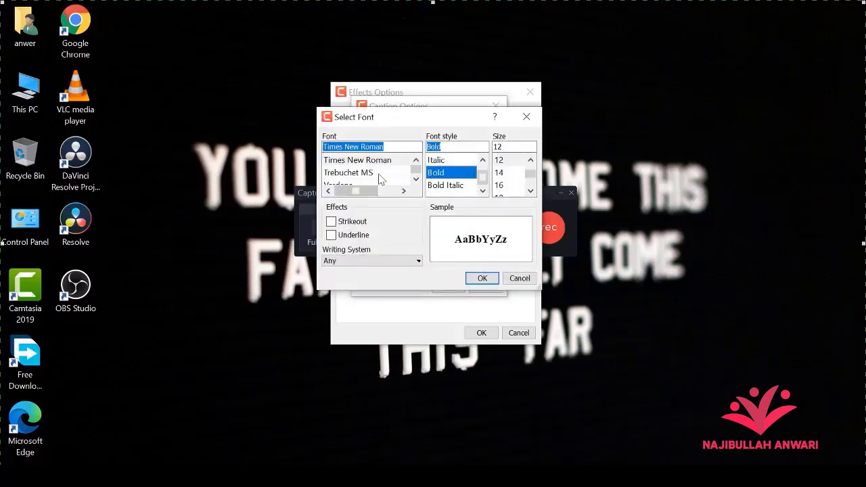
pyautogui.click(526, 118)
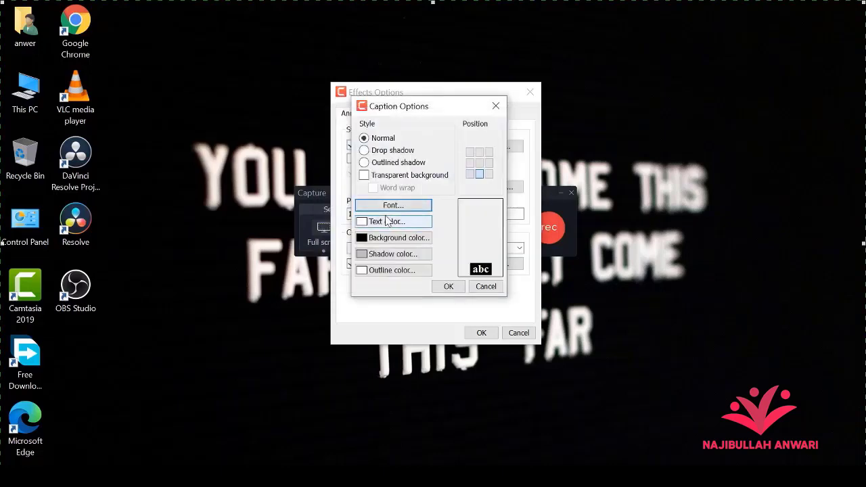
# Set the caption text color to bright green from the basic colors.
pyautogui.click(389, 223)
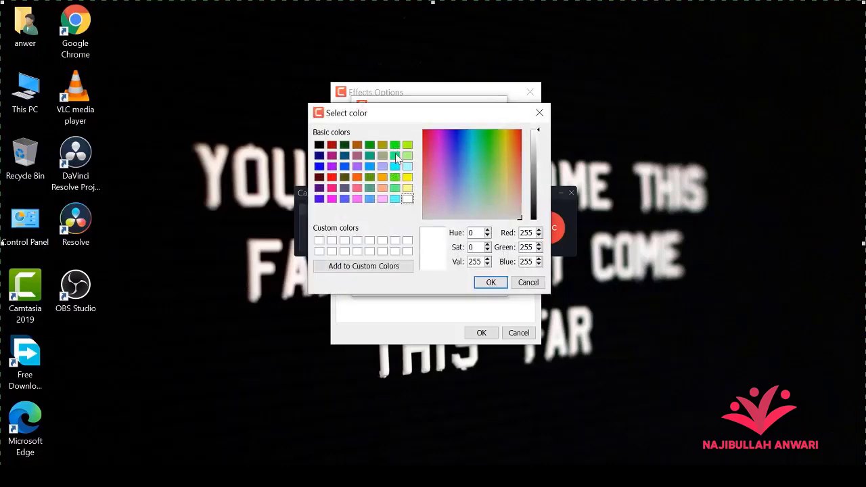
pyautogui.click(395, 145)
pyautogui.click(492, 283)
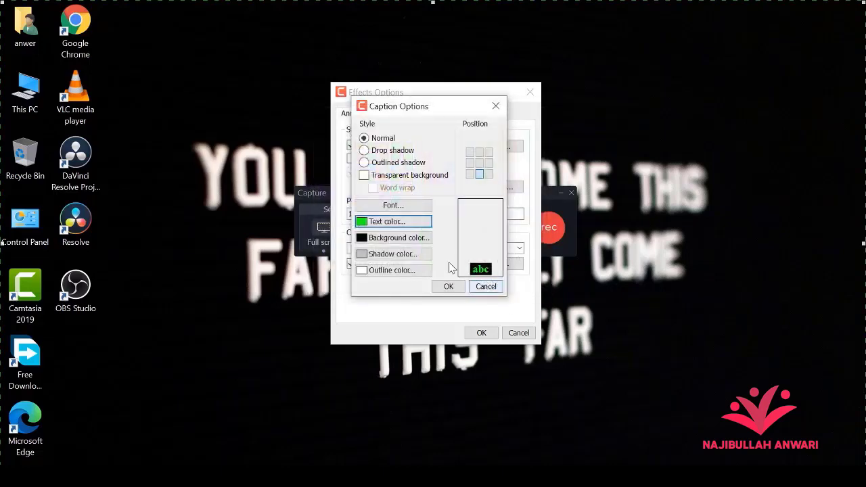
# Set the caption background color to white and apply the caption and effects options.
pyautogui.click(383, 241)
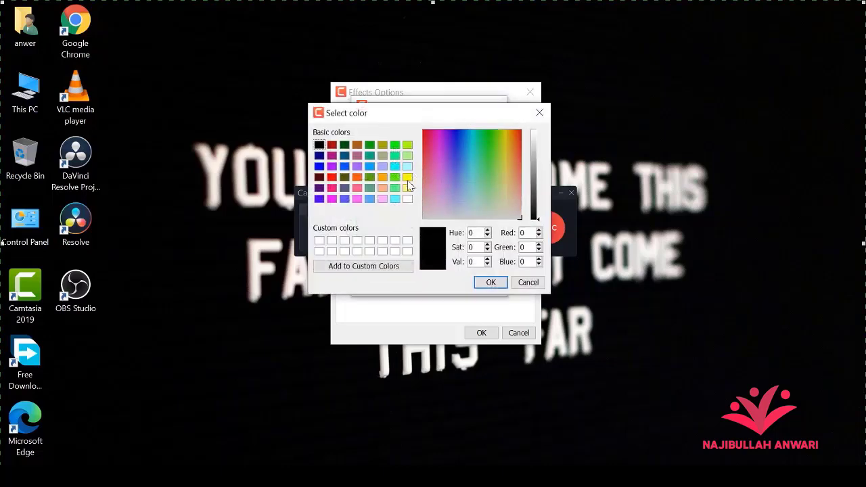
pyautogui.click(383, 243)
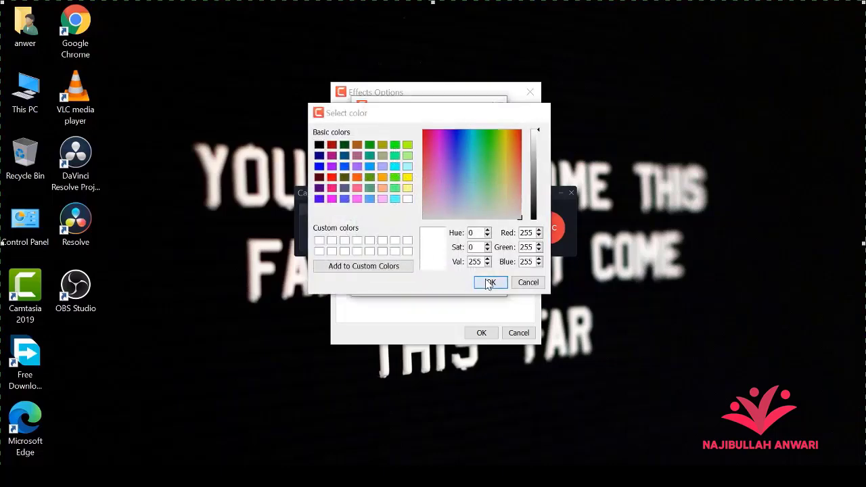
pyautogui.click(490, 282)
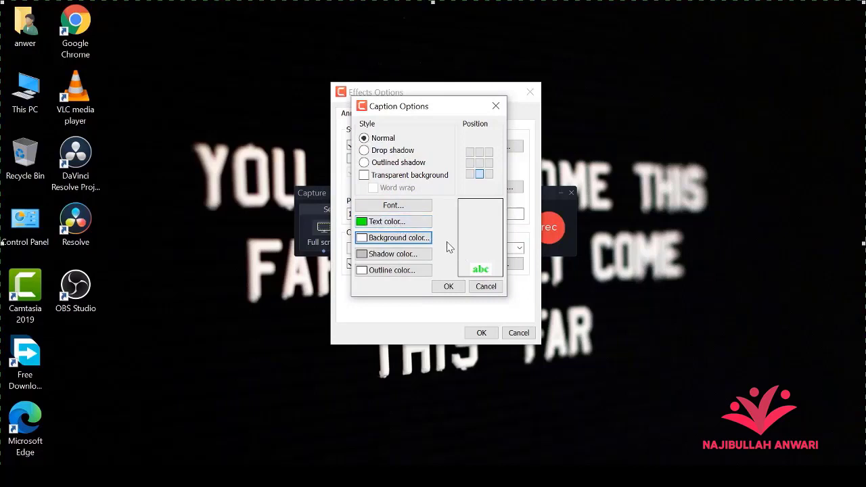
pyautogui.click(448, 286)
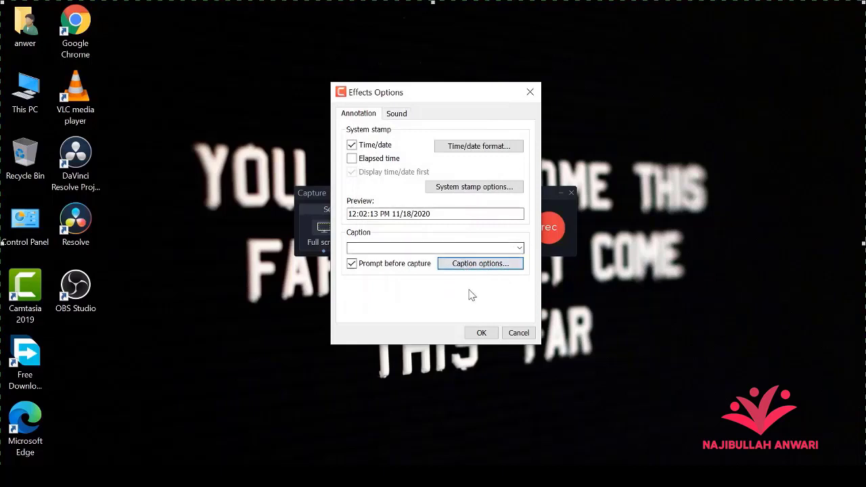
pyautogui.click(481, 332)
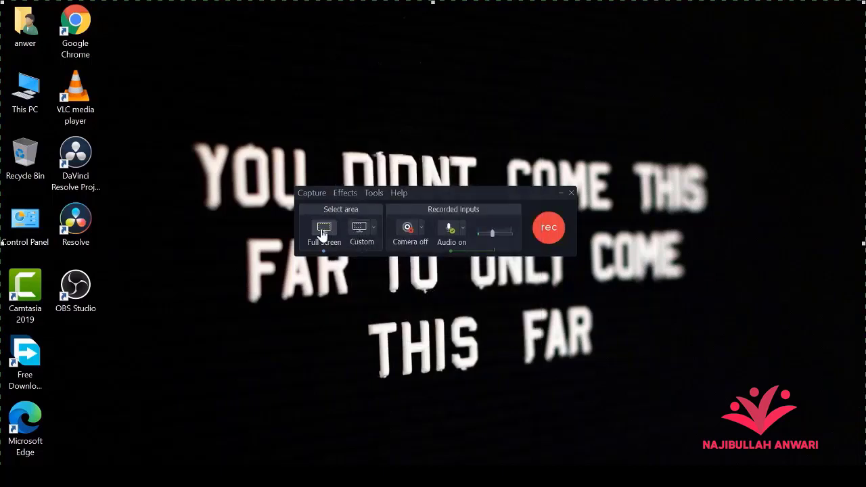
# Open the recorder's tools options and move the dialog nearer the middle of the screen.
pyautogui.click(342, 193)
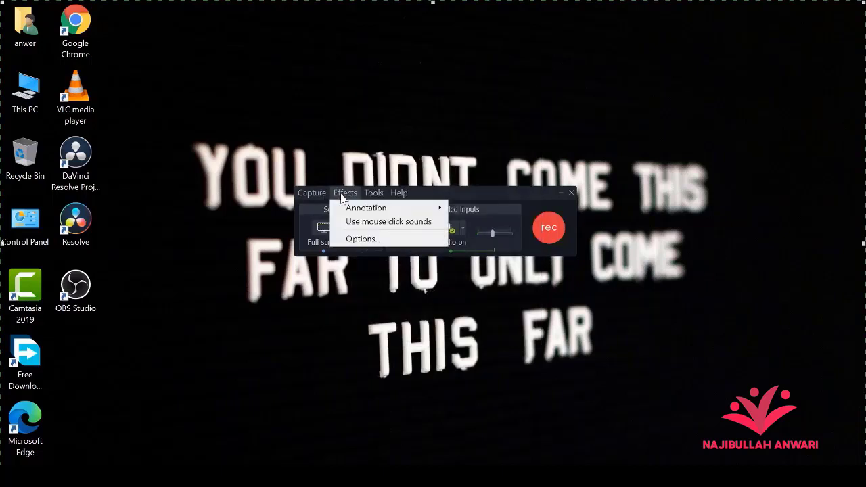
pyautogui.moveTo(365, 196)
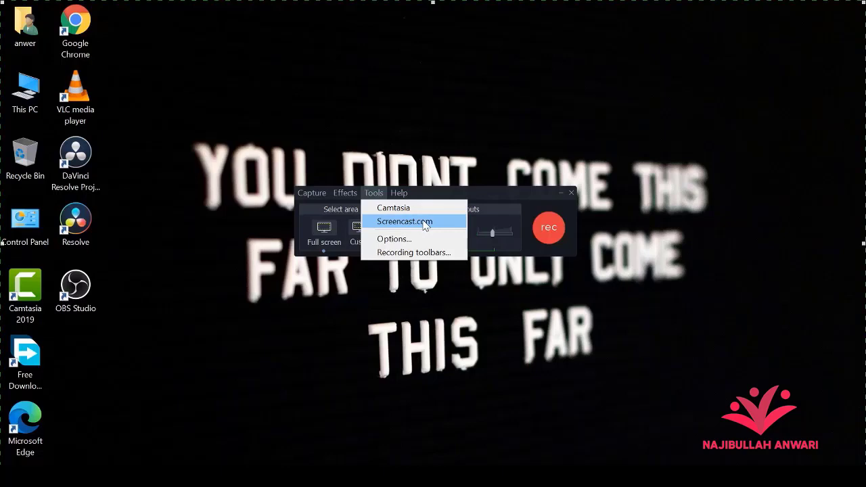
pyautogui.click(412, 239)
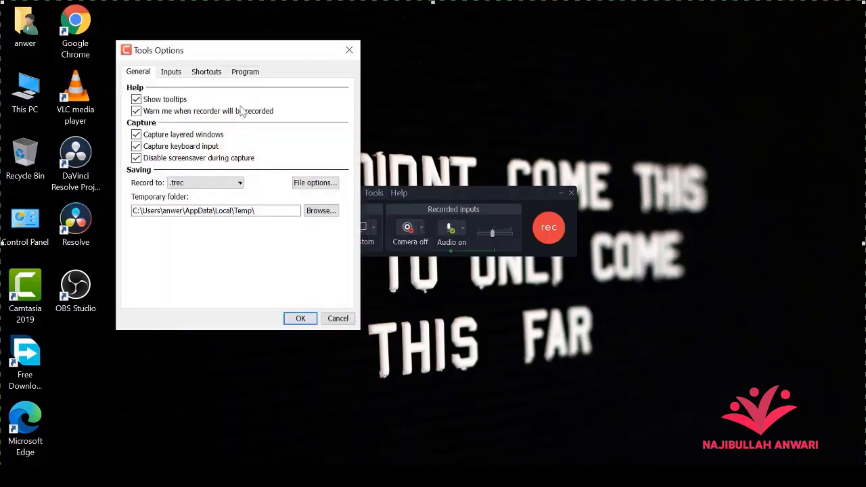
pyautogui.moveTo(198, 57); pyautogui.dragTo(361, 96)
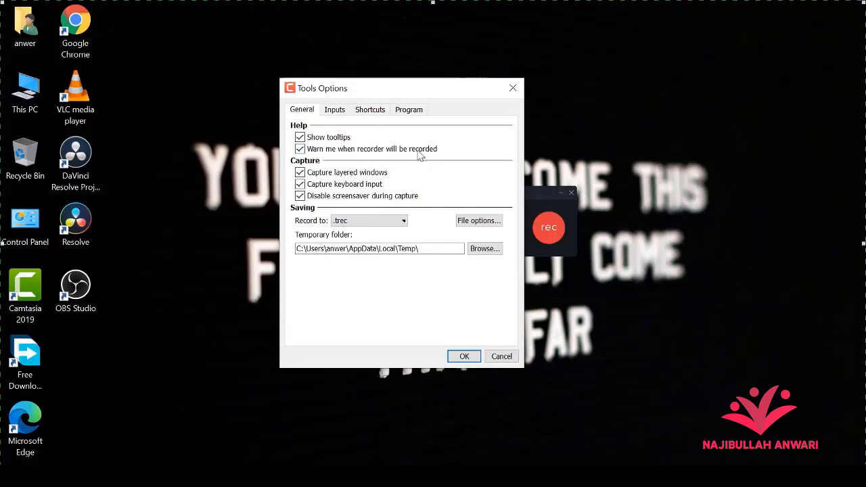
# Set the recording format to .trec and accept the output file options with the fixed file name capture.
pyautogui.click(299, 148)
pyautogui.click(300, 150)
pyautogui.click(394, 222)
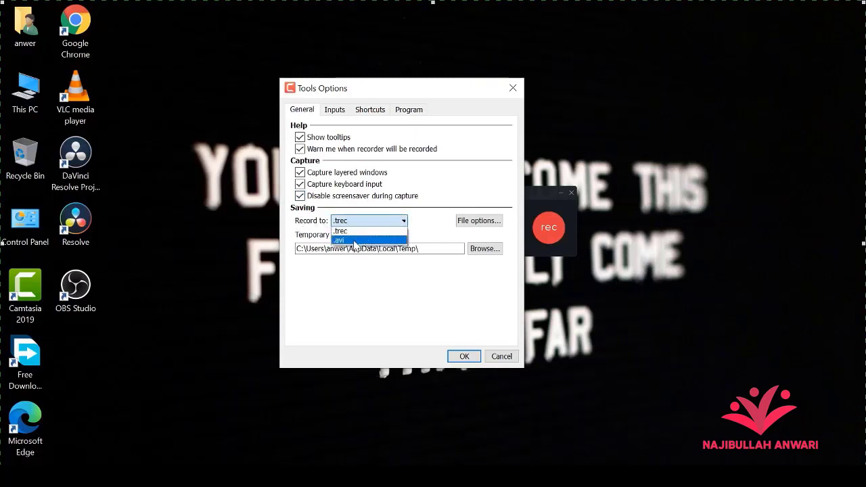
pyautogui.click(360, 231)
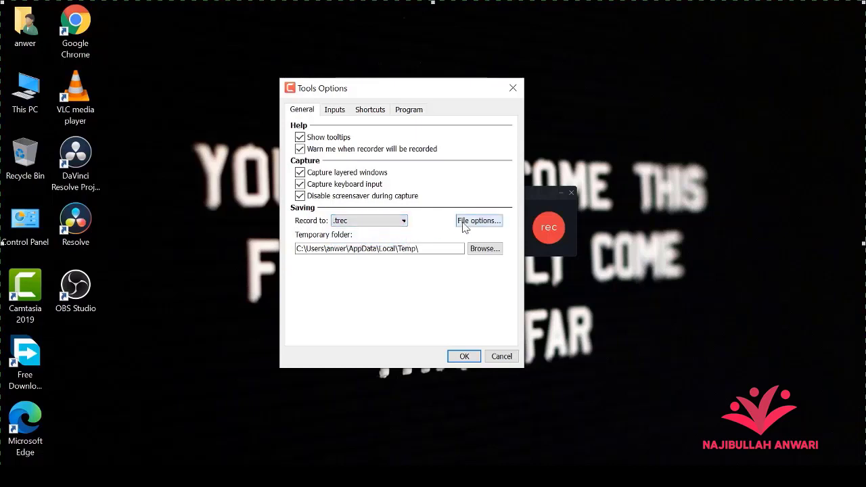
pyautogui.click(484, 223)
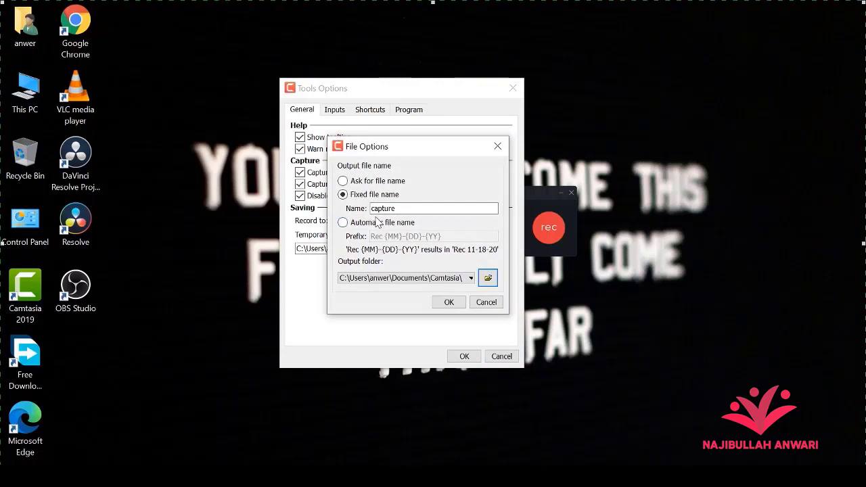
pyautogui.click(448, 302)
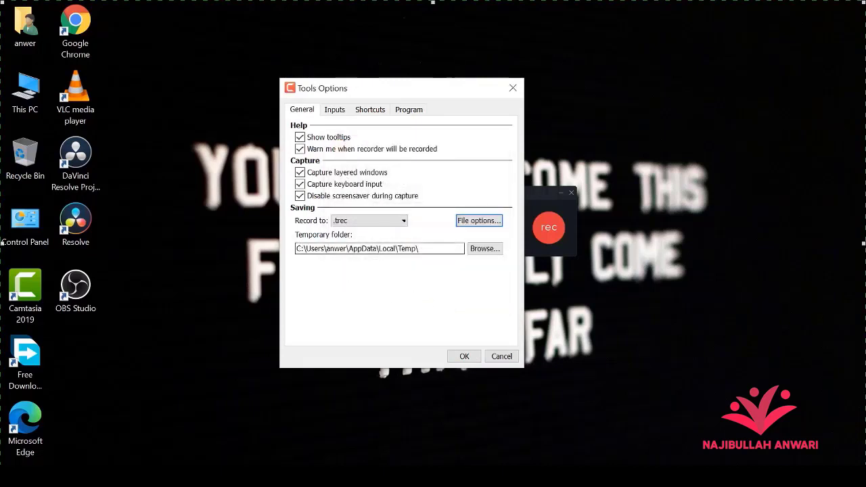
# Try a capture frame rate of 10 in the input options and restore the default video settings.
pyautogui.click(334, 109)
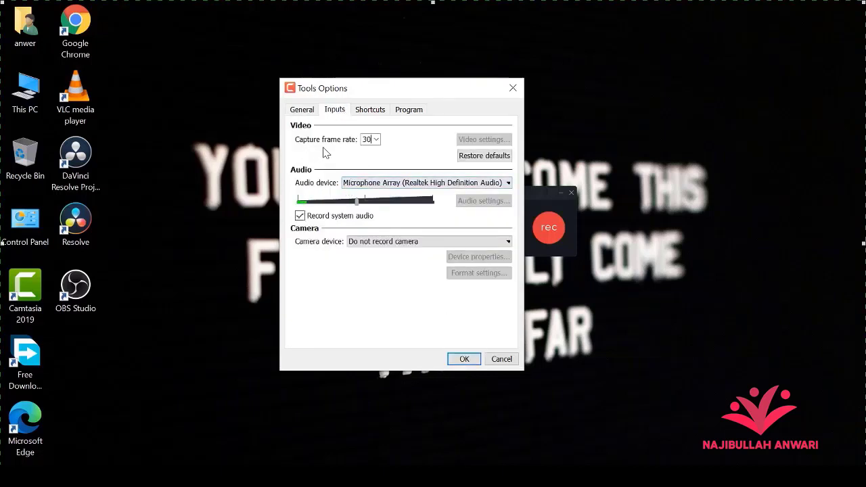
pyautogui.click(376, 140)
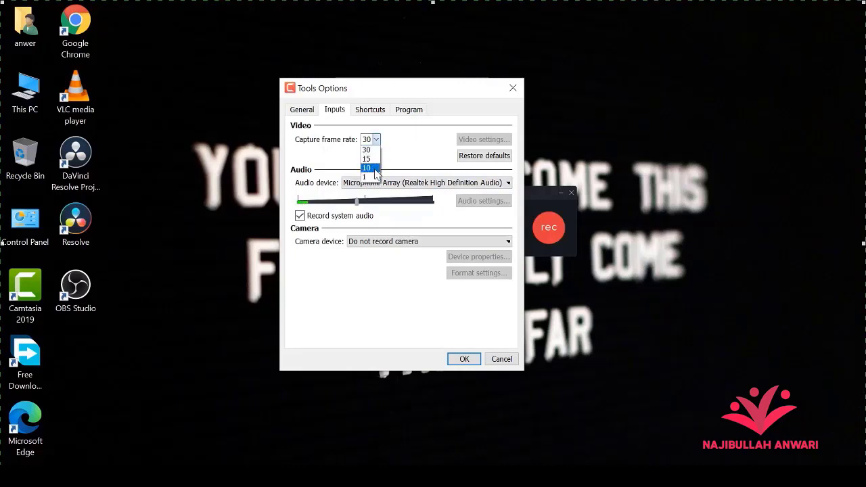
pyautogui.click(374, 169)
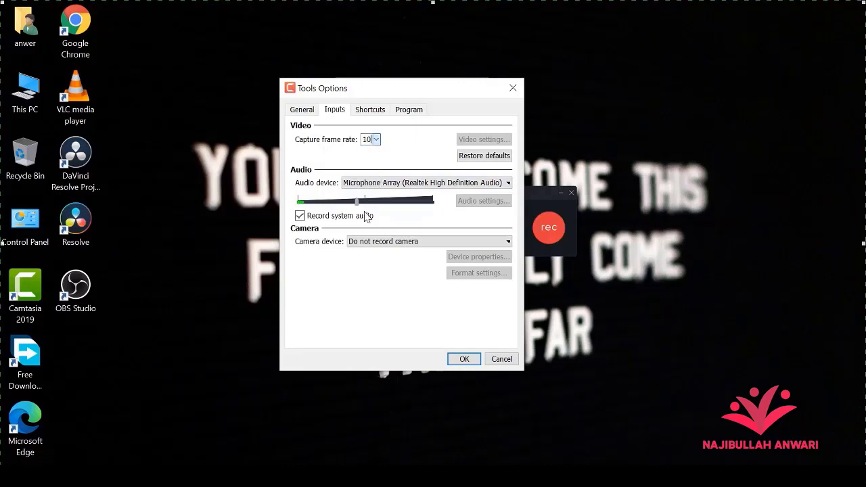
pyautogui.click(475, 157)
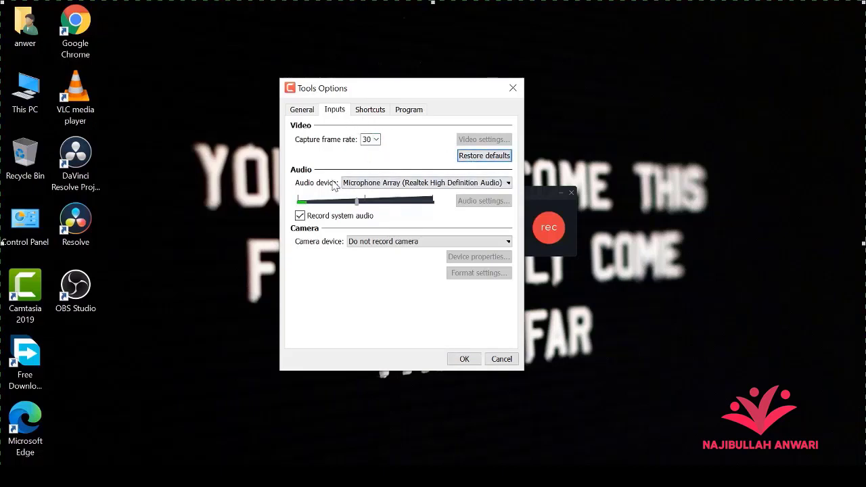
# Choose Microphone Array (Realtek High Definition Audio) as the audio device and Do not record camera as the camera device.
pyautogui.click(506, 183)
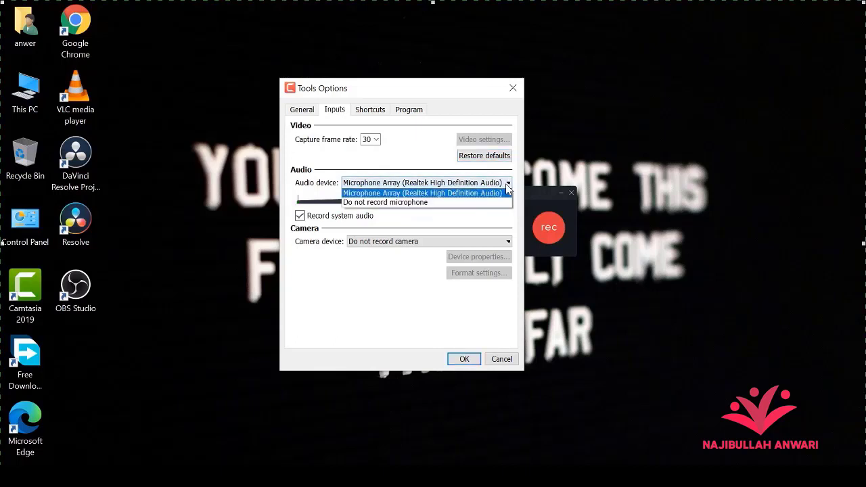
pyautogui.click(393, 196)
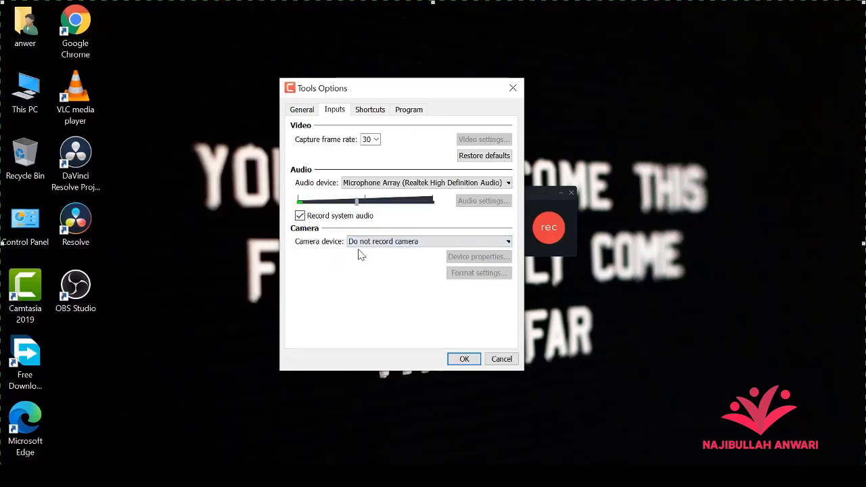
pyautogui.click(498, 243)
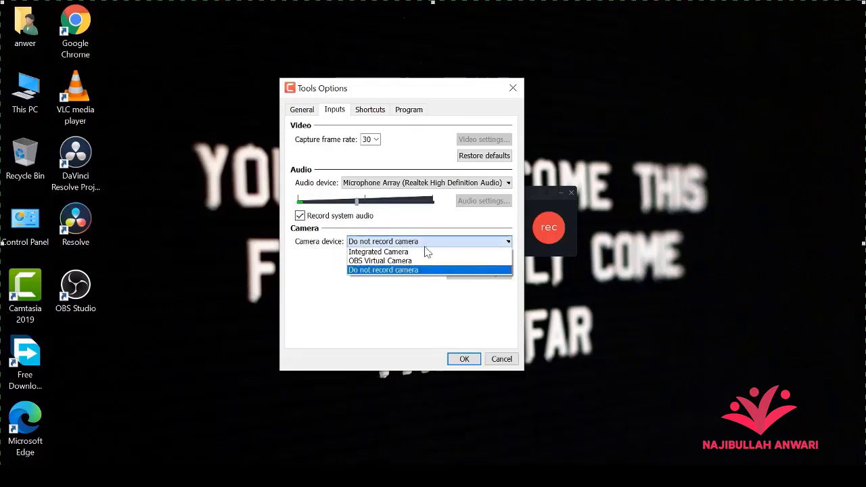
pyautogui.click(395, 269)
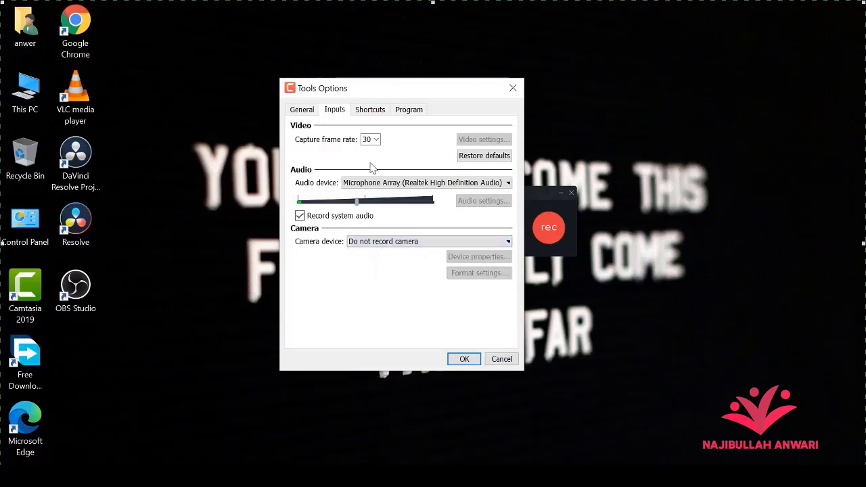
# Try assigning Ctrl+F8 as the Record/Pause shortcut in the recorder's shortcut options.
pyautogui.click(377, 114)
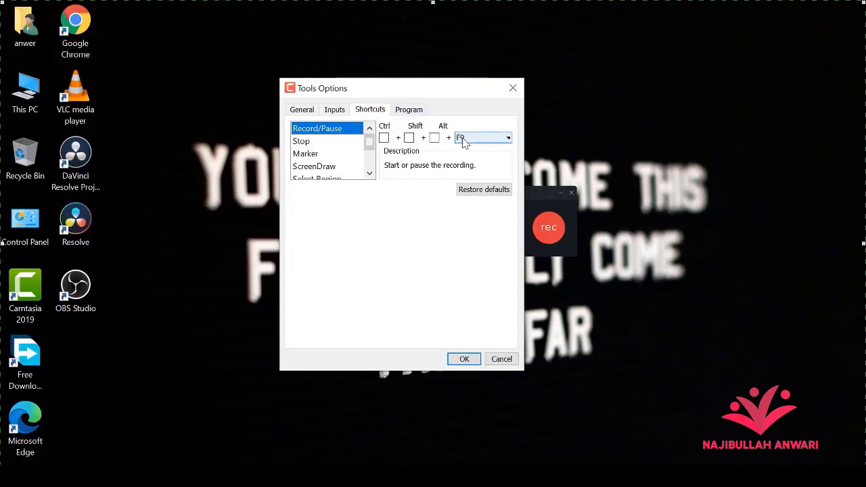
pyautogui.click(383, 139)
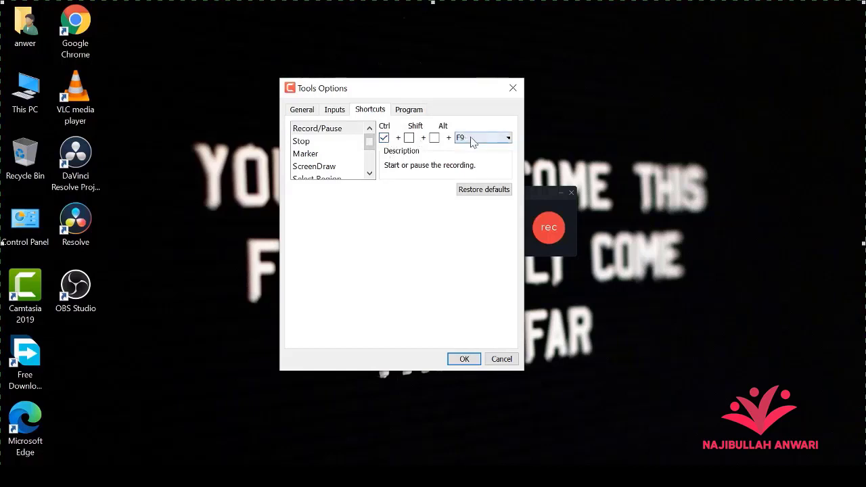
pyautogui.click(501, 138)
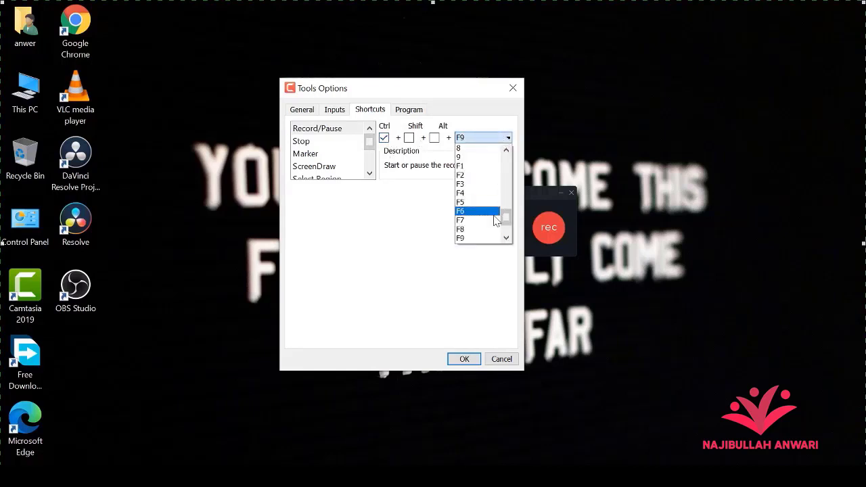
pyautogui.scroll(-2, 477, 242)
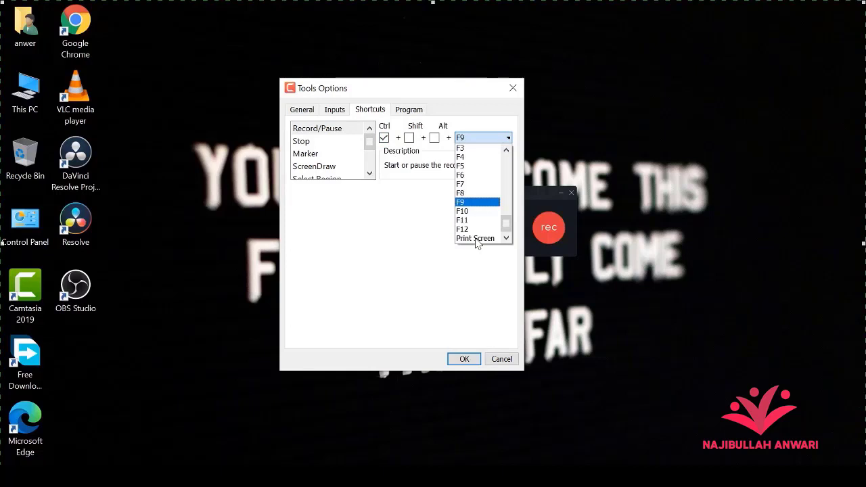
pyautogui.click(477, 193)
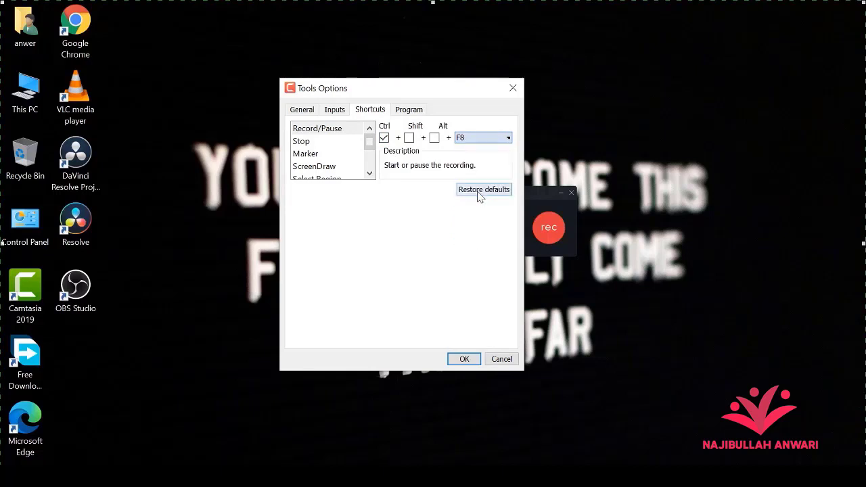
pyautogui.click(384, 138)
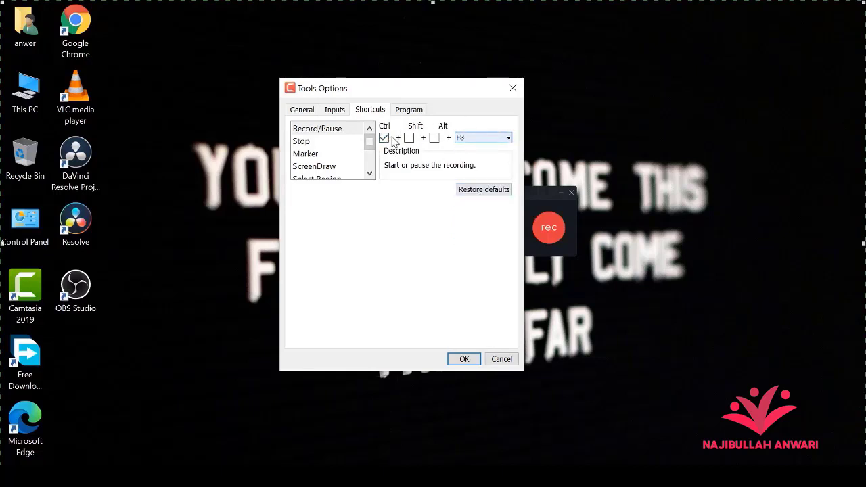
pyautogui.click(408, 138)
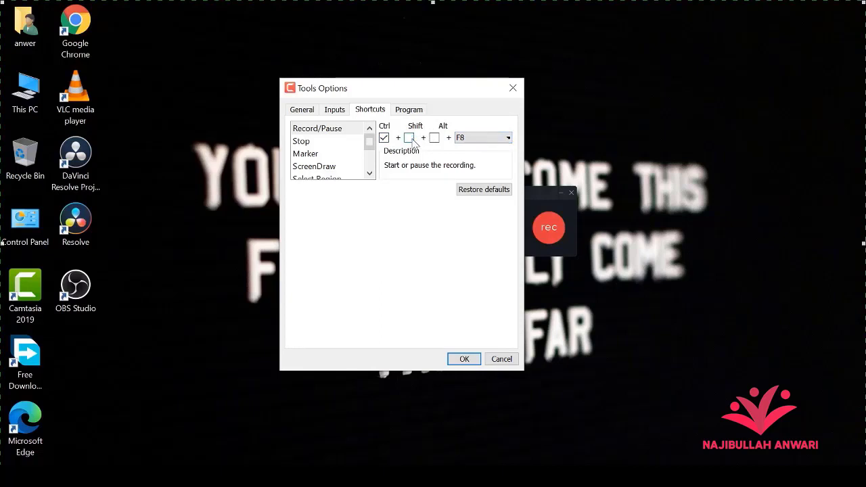
# Set the Record/Pause shortcut back to F9 without any modifier key.
pyautogui.click(383, 138)
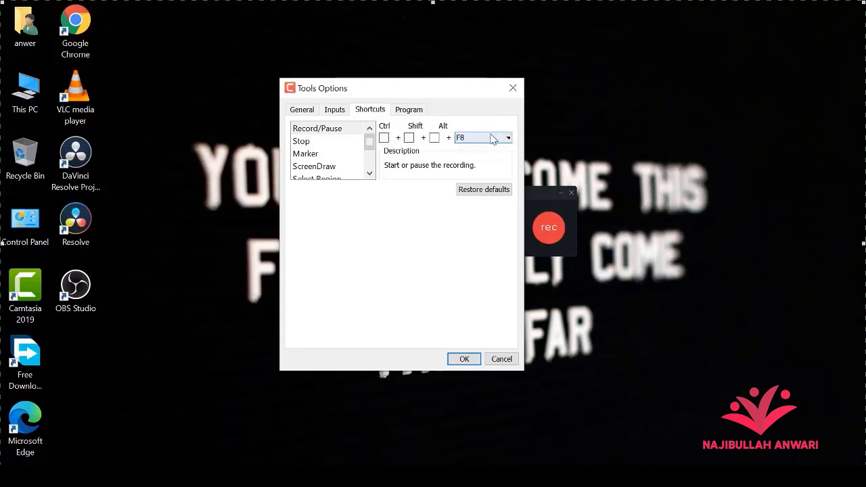
pyautogui.click(492, 137)
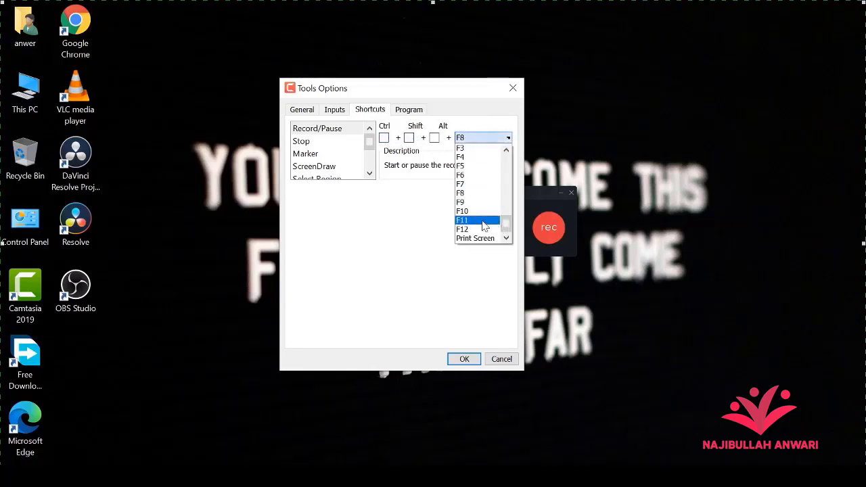
pyautogui.click(474, 201)
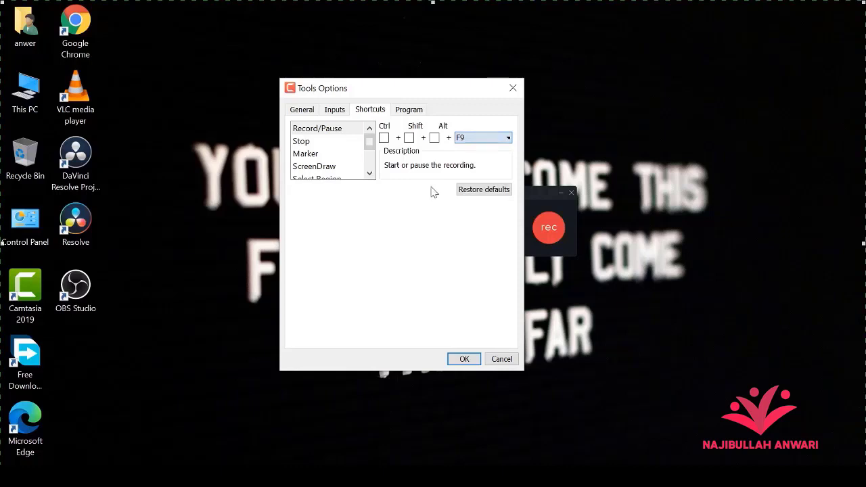
# Review the shortcut assignments for Stop and Marker and look through the remaining recorder commands.
pyautogui.click(301, 141)
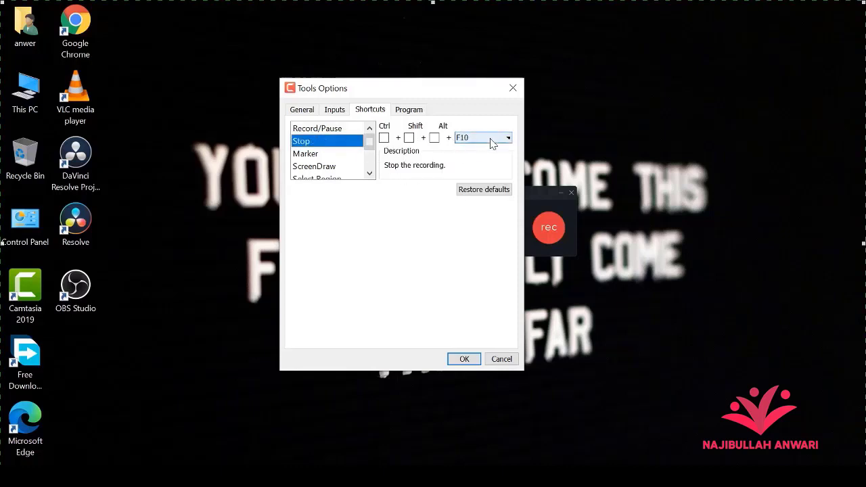
pyautogui.click(383, 138)
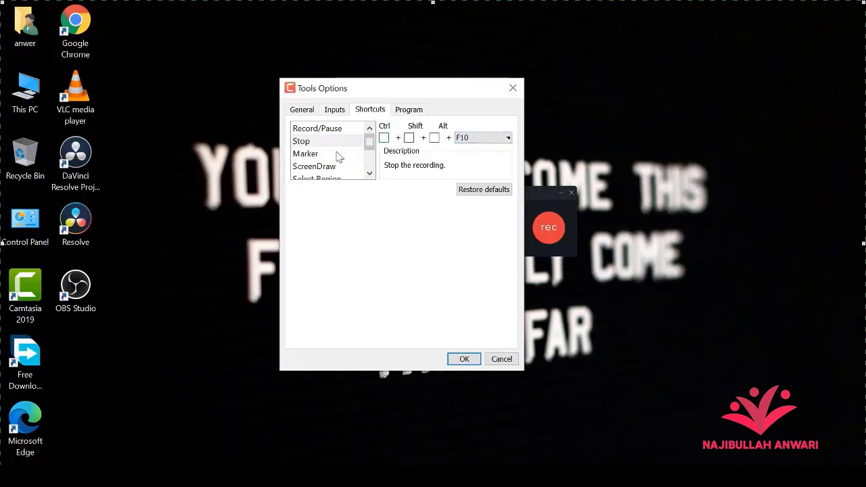
pyautogui.click(313, 156)
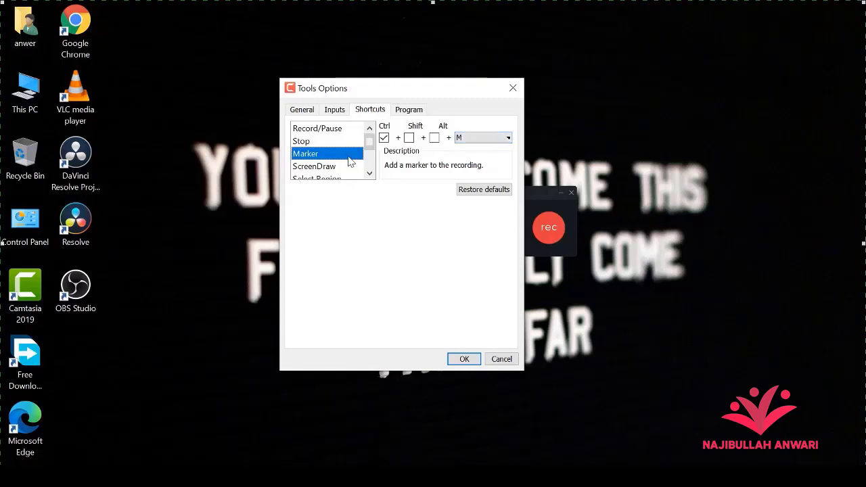
pyautogui.click(499, 138)
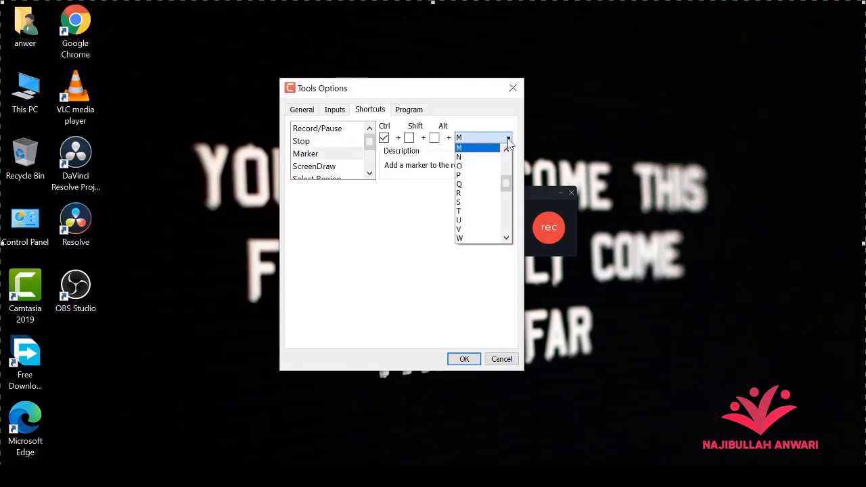
pyautogui.click(508, 138)
pyautogui.scroll(-1, 325, 171)
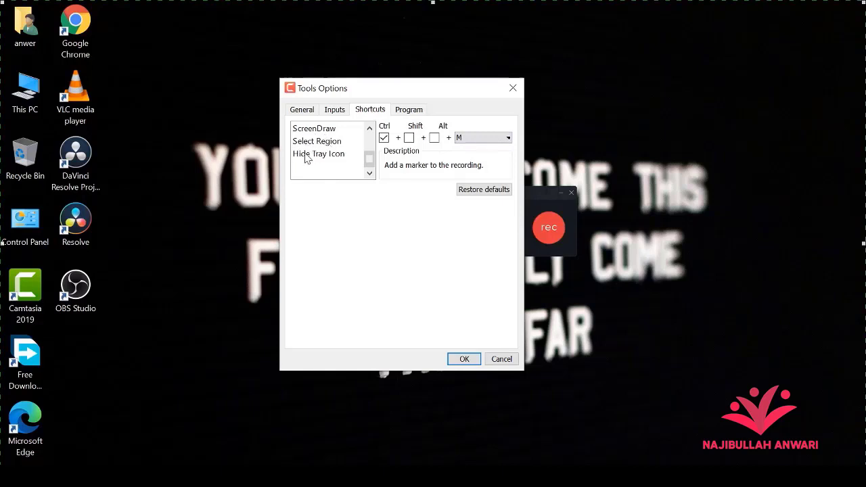
# Examine the recorder's program options, including the choices for when and where the recorder is minimized.
pyautogui.click(408, 110)
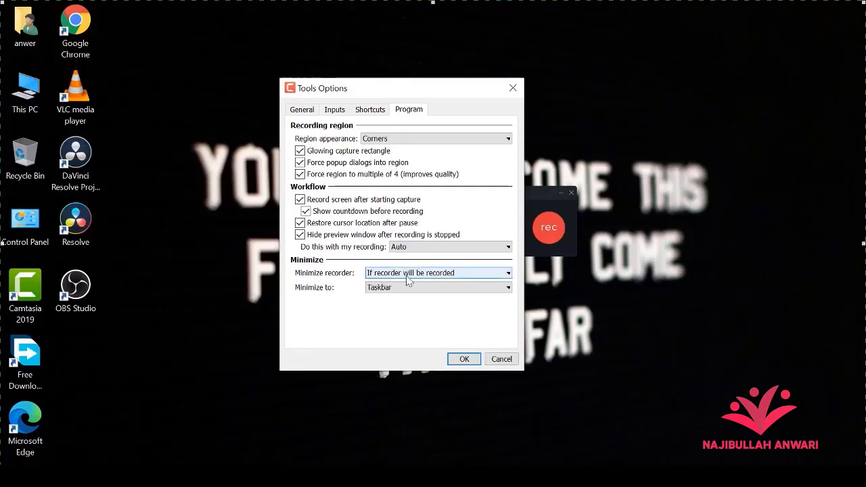
pyautogui.click(492, 272)
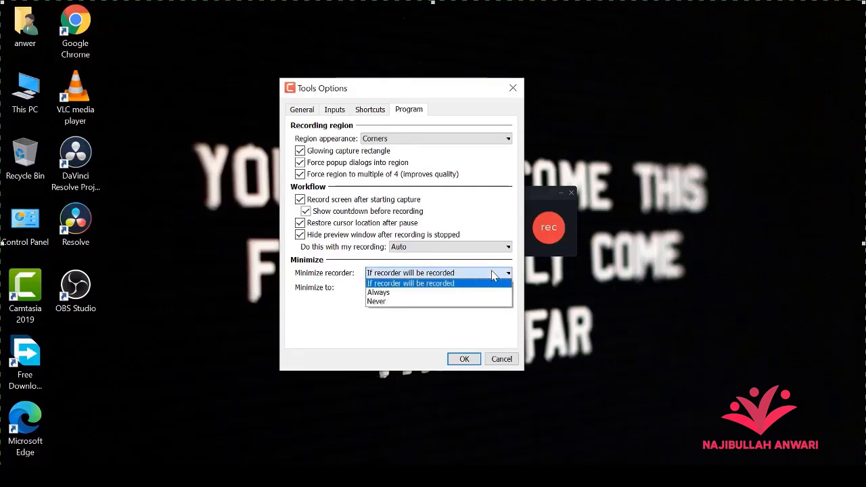
pyautogui.click(493, 272)
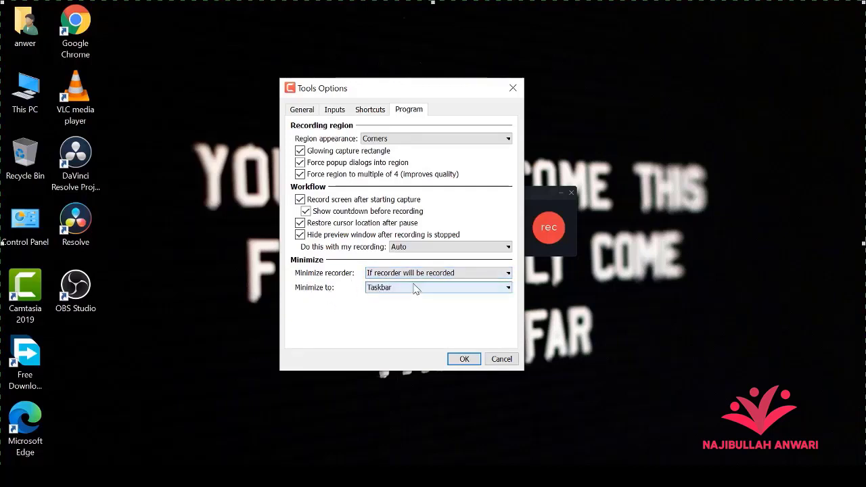
pyautogui.click(485, 288)
pyautogui.click(485, 290)
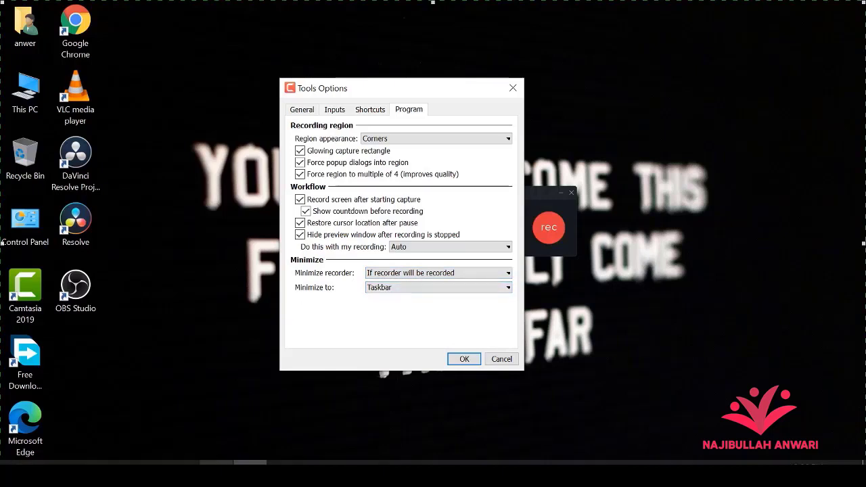
pyautogui.moveTo(249, 472)
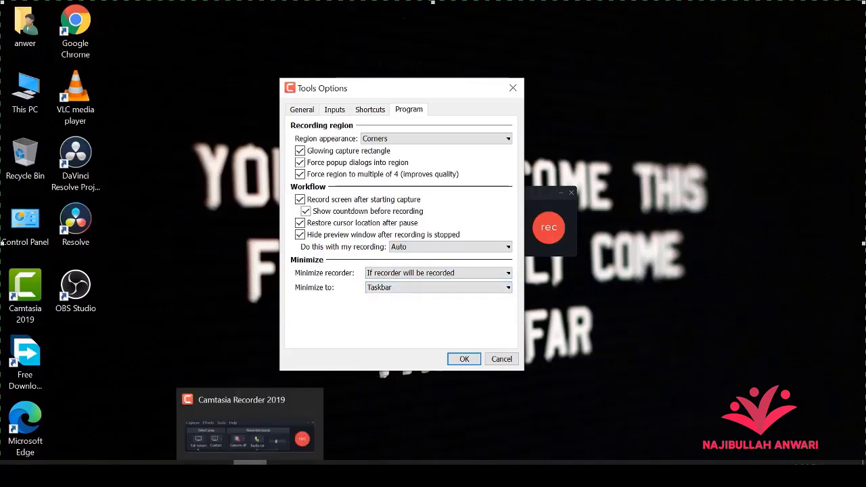
# Switch the minimize destination to System tray and back to Taskbar, and apply the tools options.
pyautogui.click(505, 288)
pyautogui.click(398, 308)
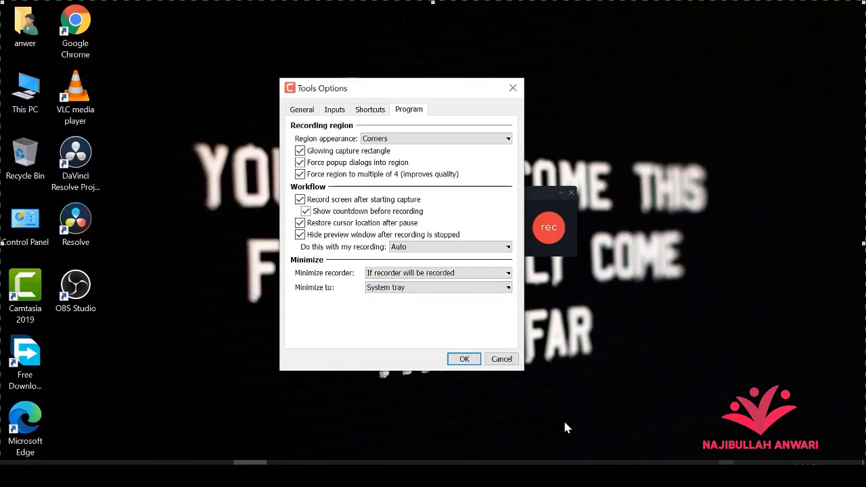
pyautogui.click(508, 292)
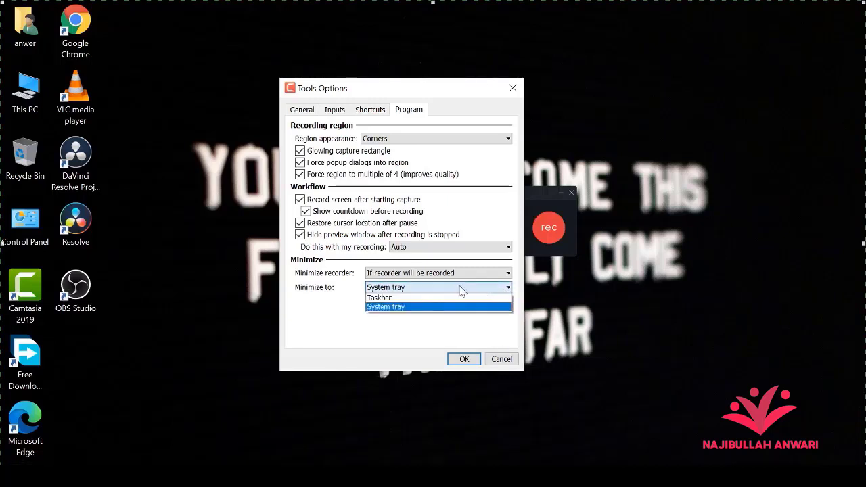
pyautogui.click(410, 298)
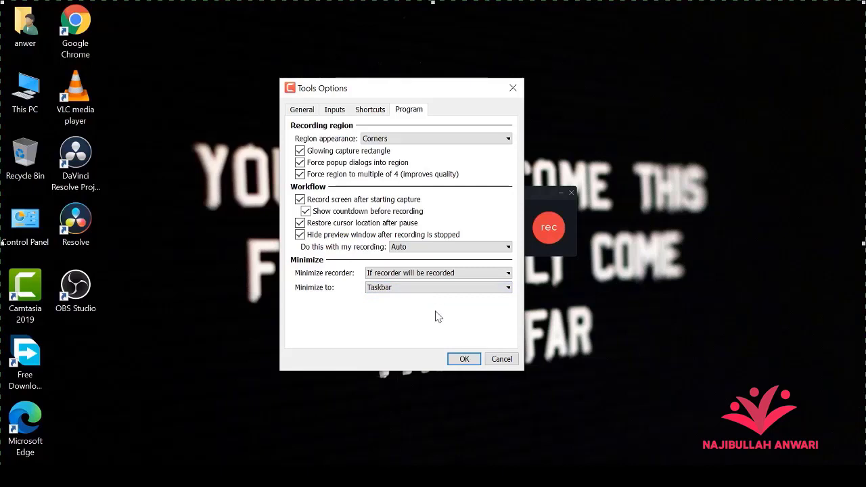
pyautogui.click(464, 359)
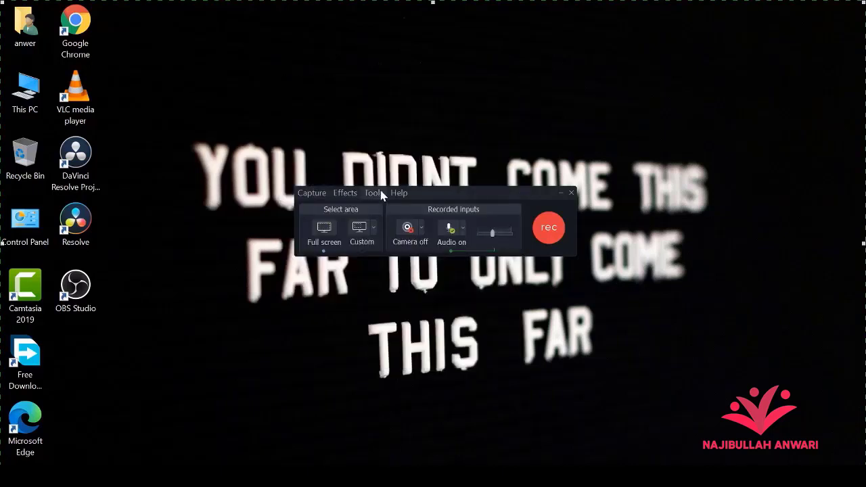